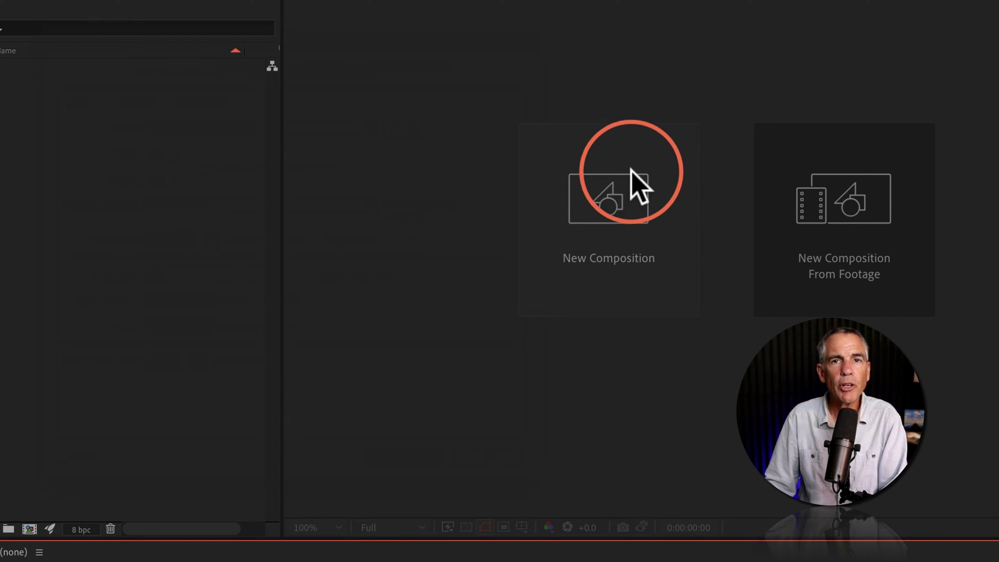
# Step: Create a new 1920x1080, 24 fps composition named 'Gradient Ramp'
pyautogui.click(619, 176)
pyautogui.click(345, 73)
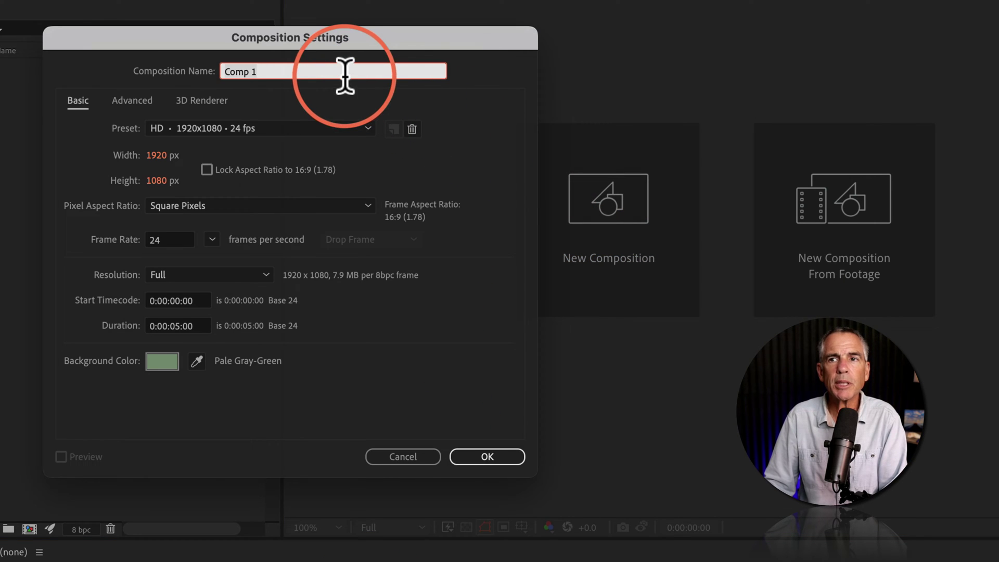
pyautogui.write('Gradient Ramp')
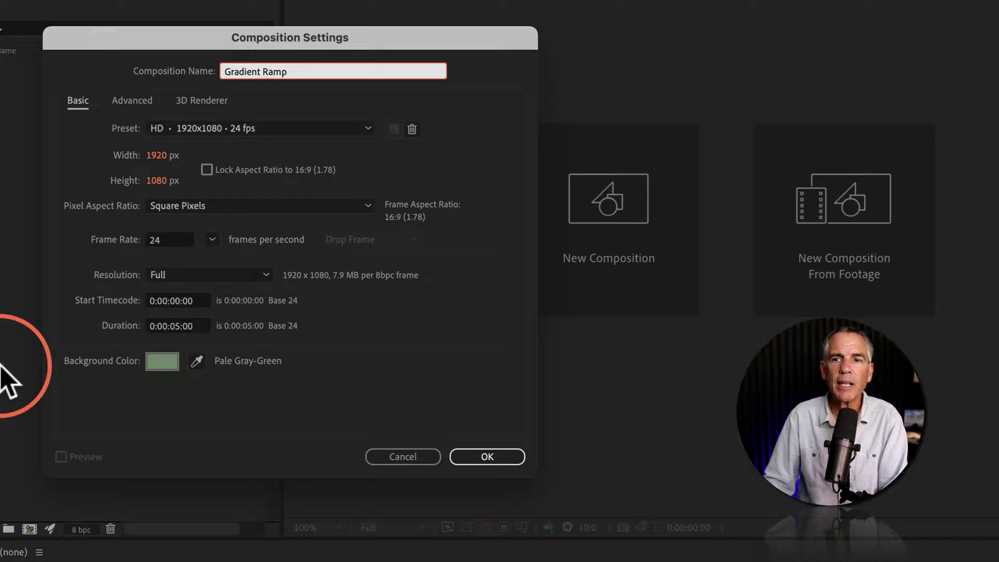
pyautogui.press('Return')
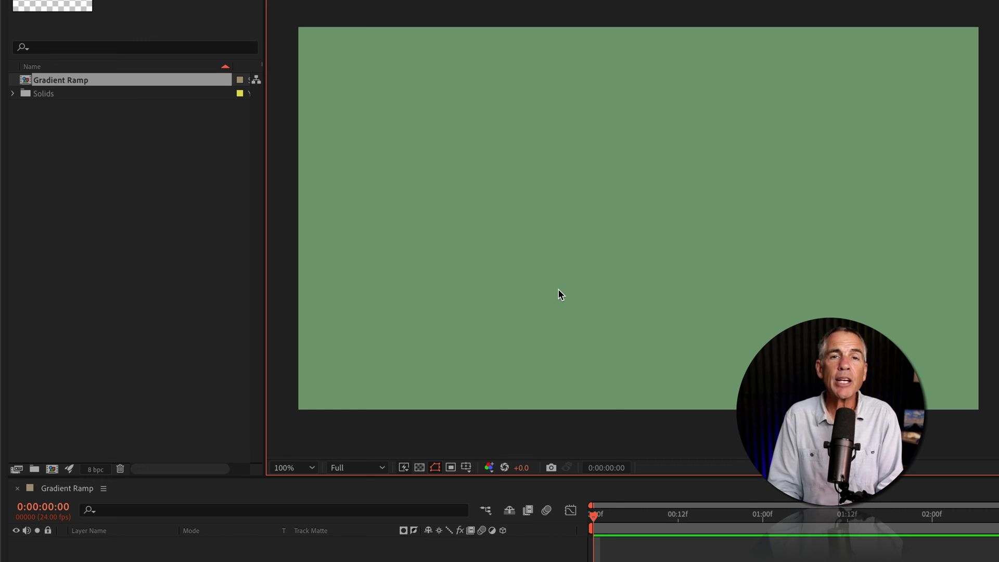
# Step: Recheck the composition settings and background color, then toggle the transparency grid on and off
pyautogui.press('super+k')
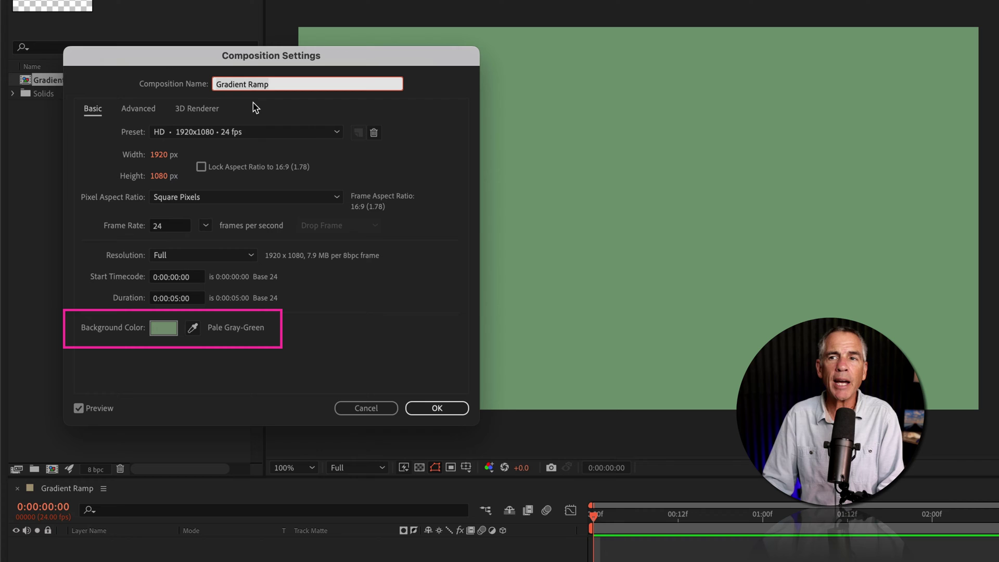
pyautogui.click(366, 409)
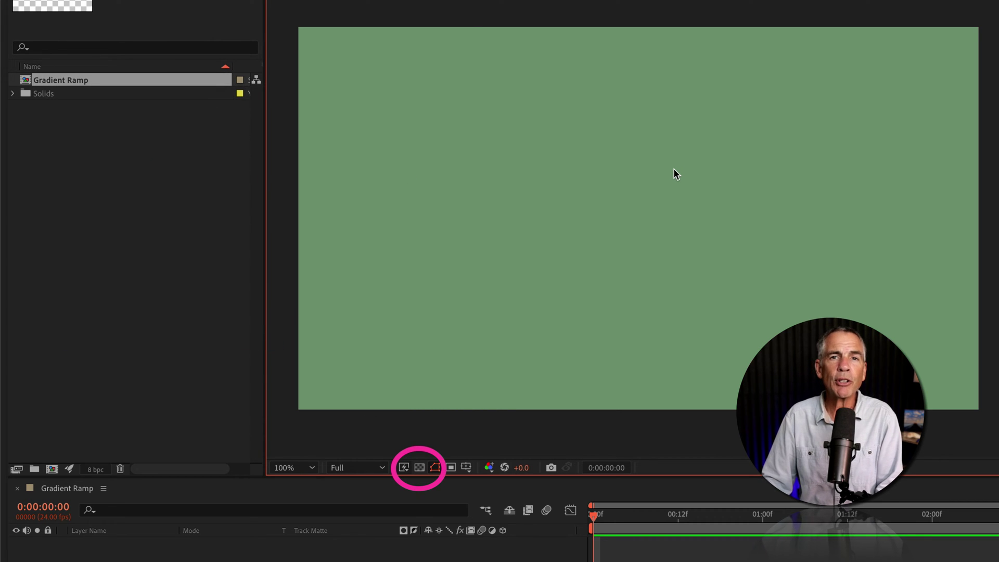
pyautogui.click(419, 467)
pyautogui.click(419, 468)
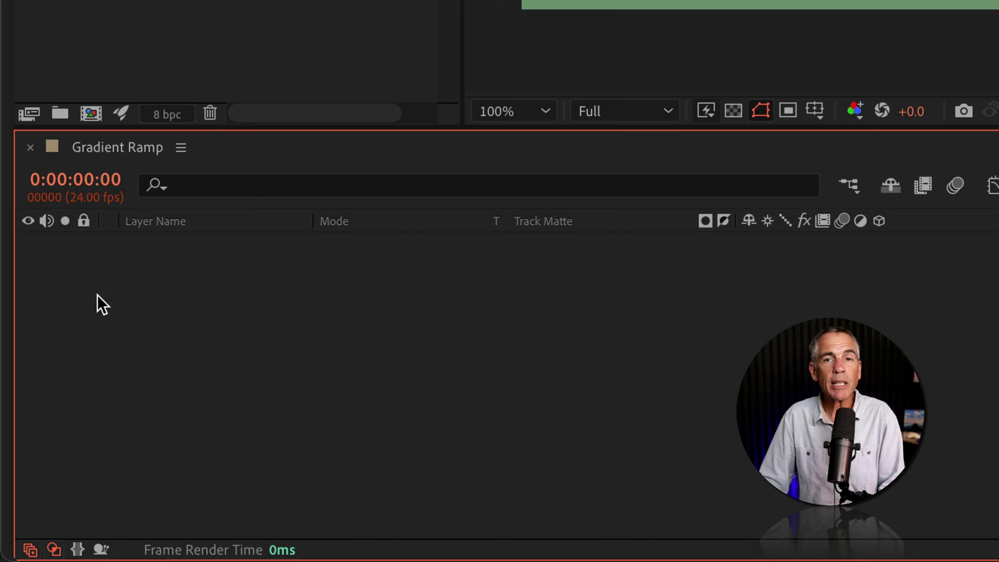
# Step: Add a comp-size solid colored dark blue #161c33 and turn on the transparency grid
pyautogui.rightClick(167, 279)
pyautogui.moveTo(274, 235)
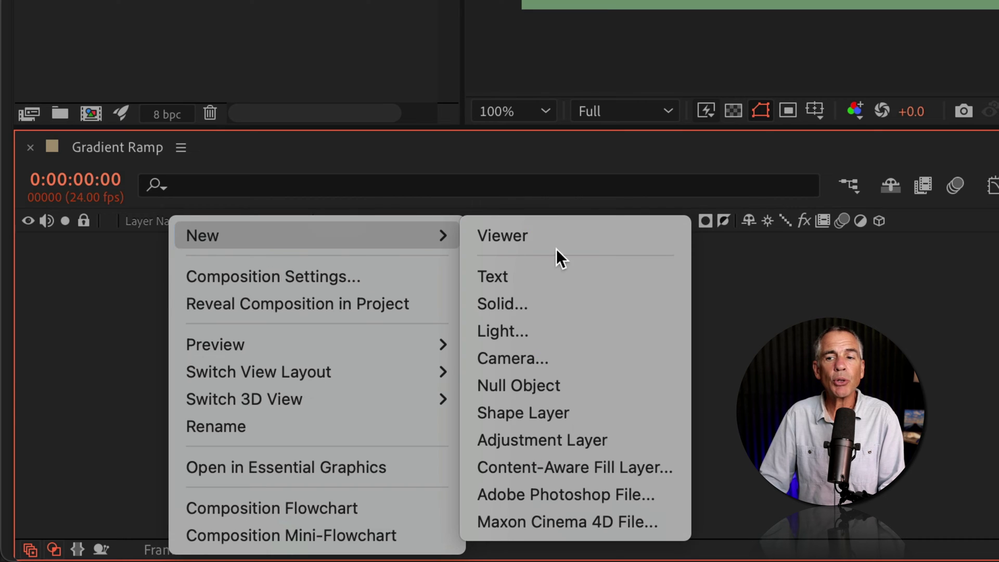
pyautogui.click(619, 301)
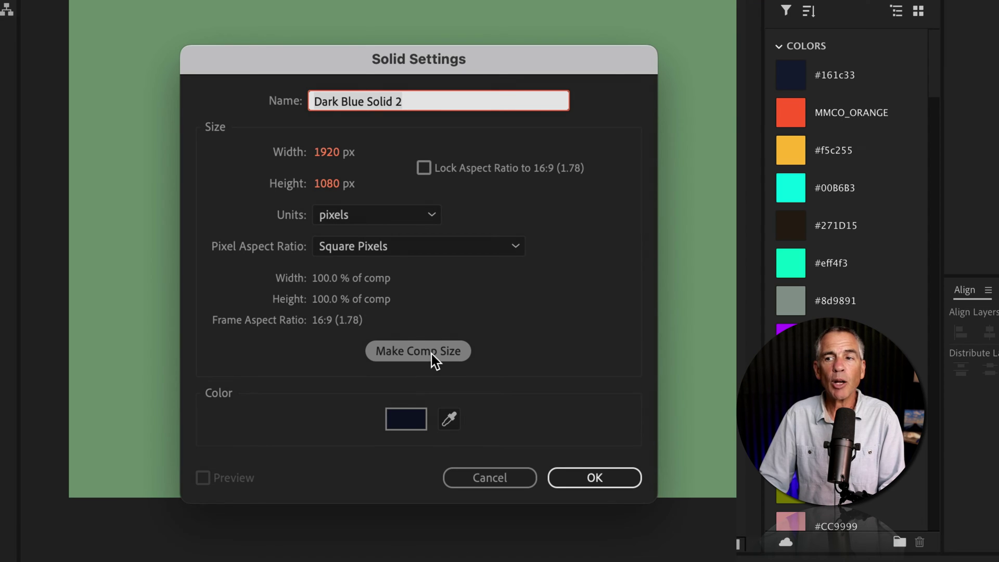
pyautogui.click(447, 350)
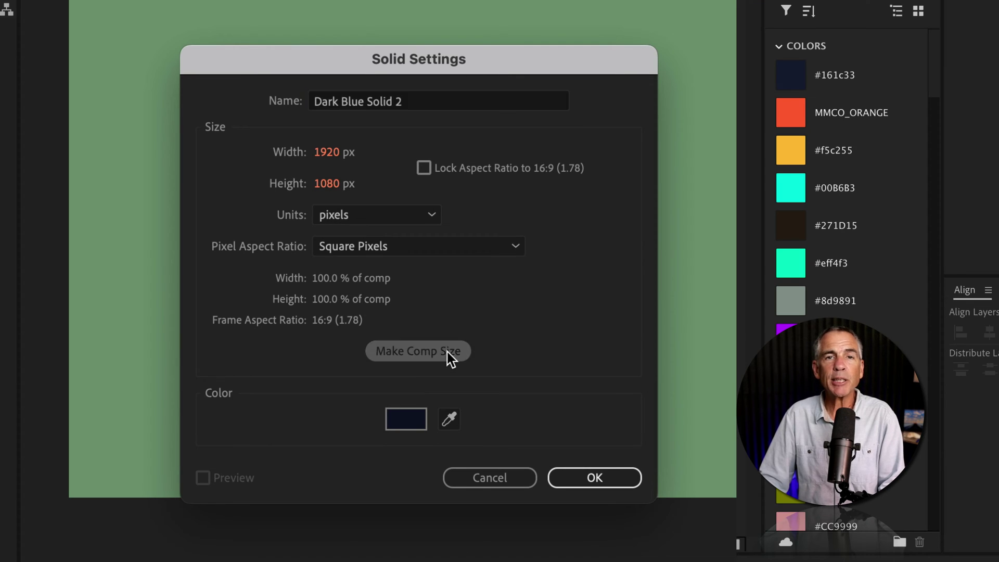
pyautogui.click(449, 419)
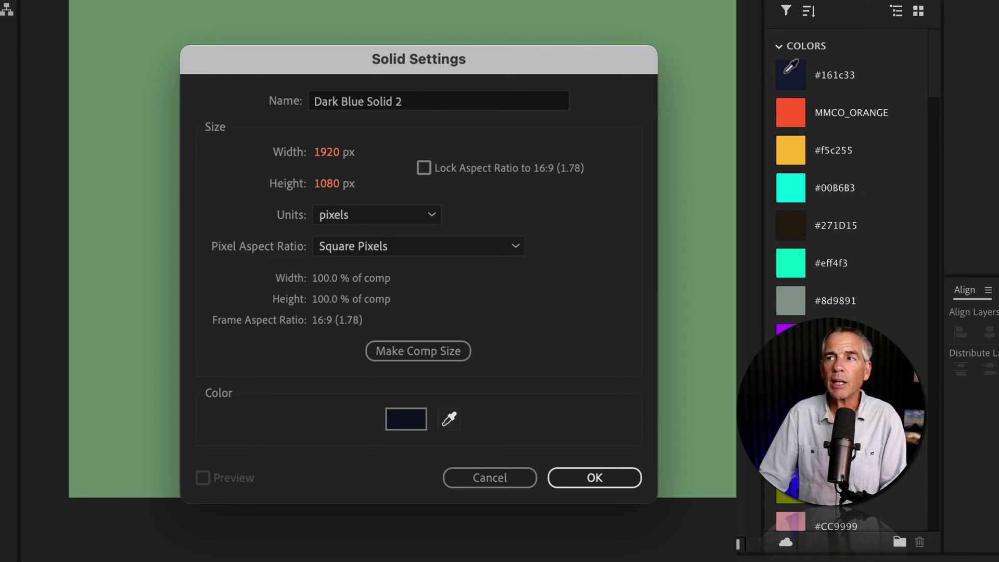
pyautogui.click(790, 77)
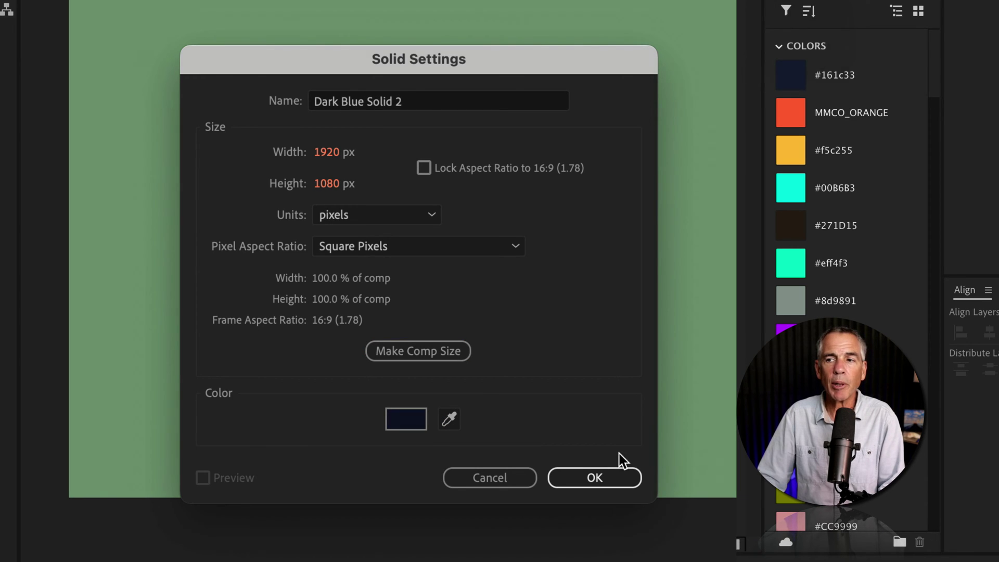
pyautogui.click(603, 476)
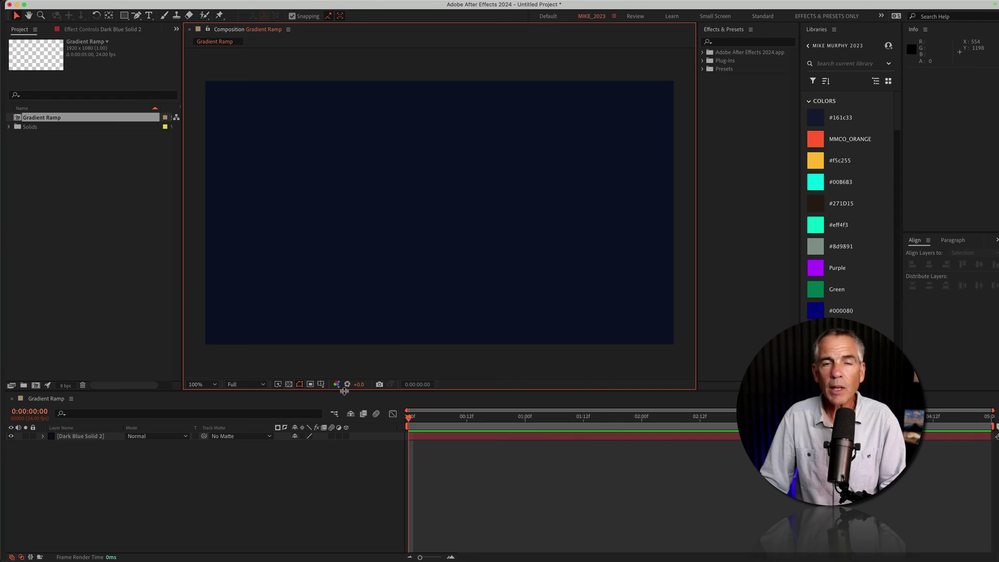
pyautogui.click(289, 384)
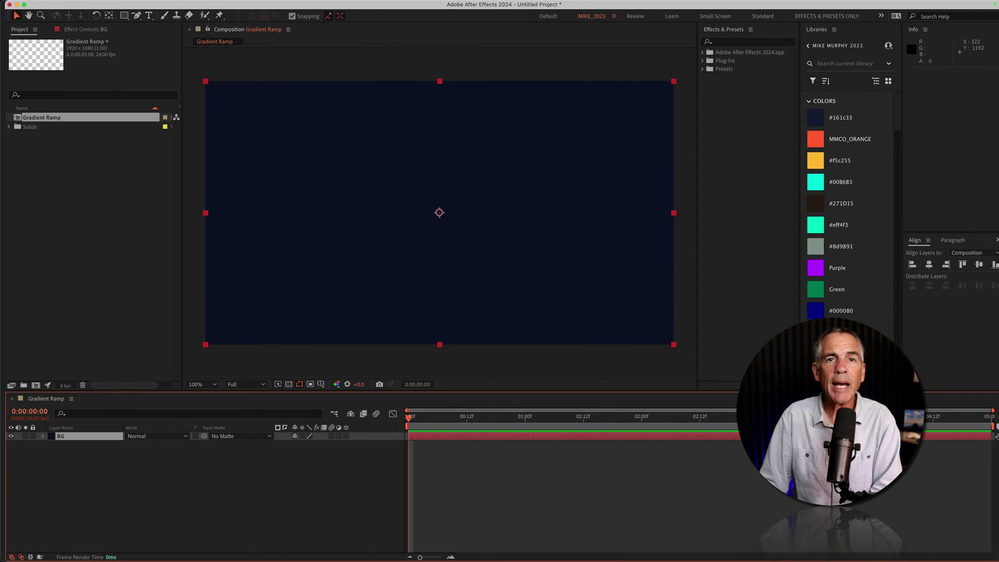
# Step: Search 'grad' in Effects & Presets and apply Gradient Ramp to the BG layer
pyautogui.click(89, 468)
pyautogui.click(73, 437)
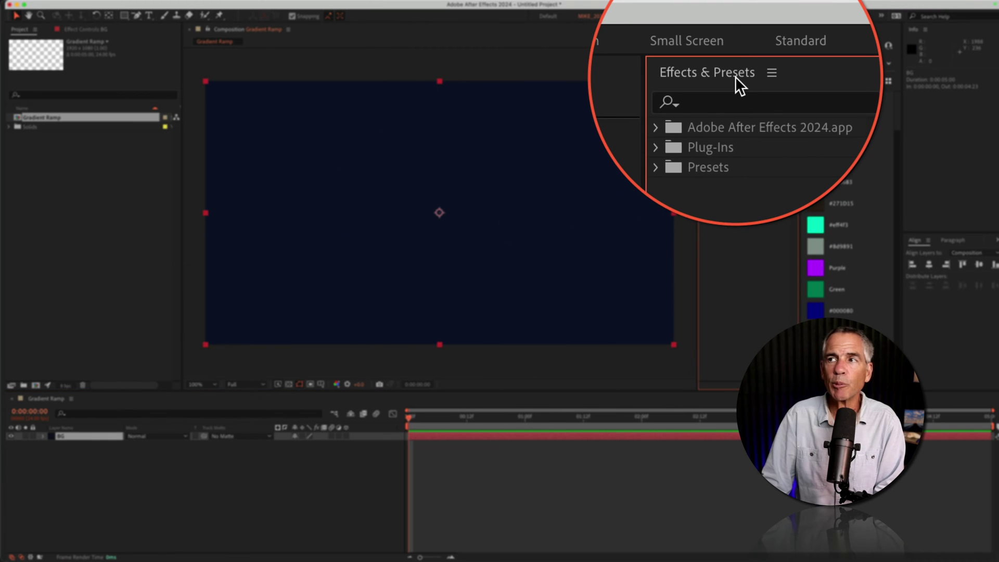
pyautogui.click(735, 82)
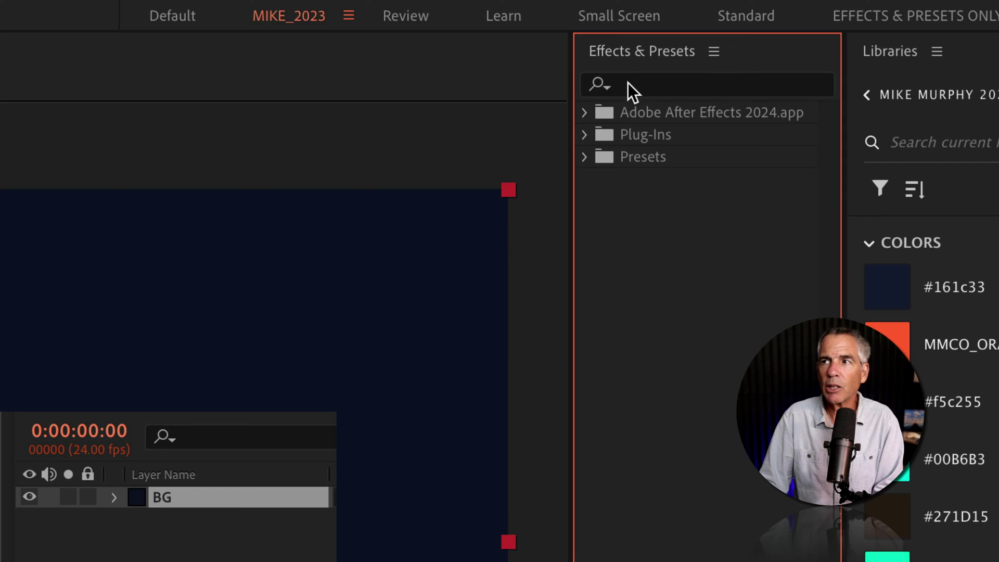
pyautogui.click(729, 41)
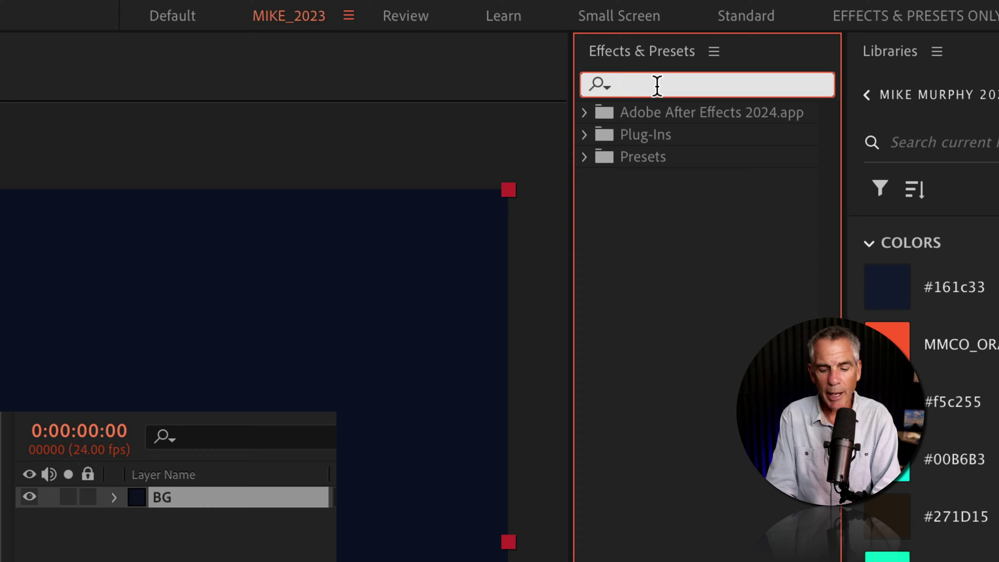
pyautogui.write('grad')
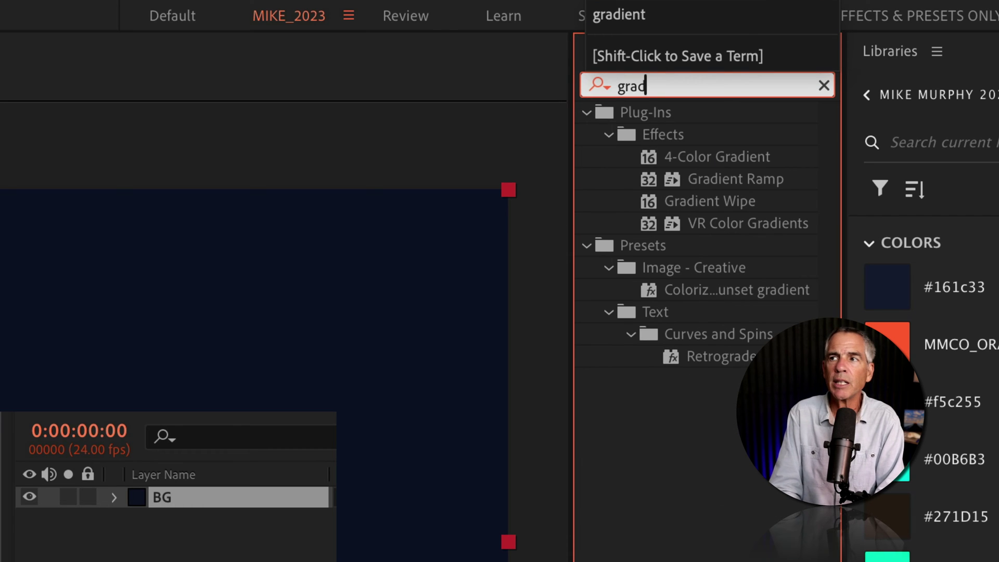
pyautogui.click(743, 182)
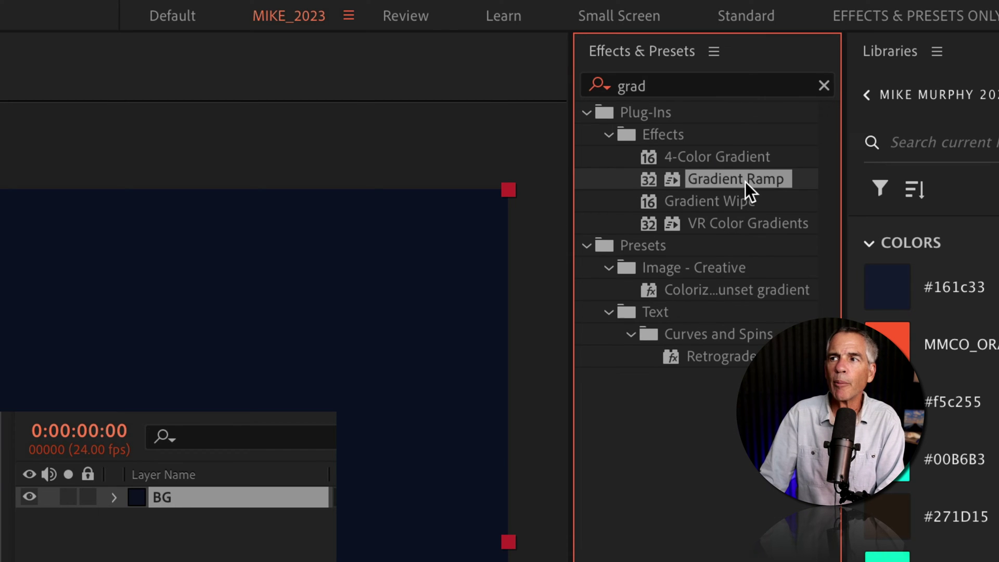
pyautogui.moveTo(745, 182); pyautogui.dragTo(269, 496)
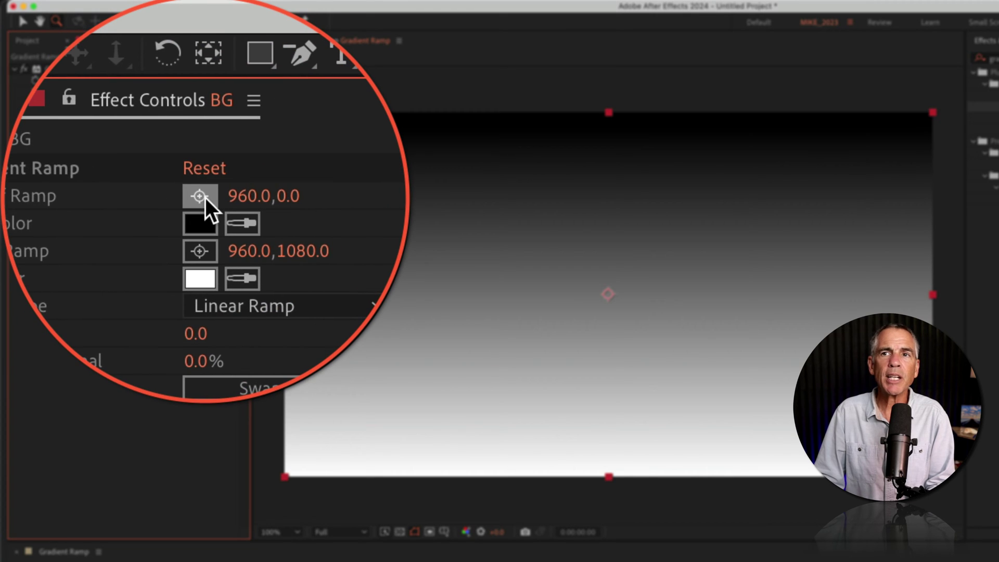
pyautogui.click(204, 196)
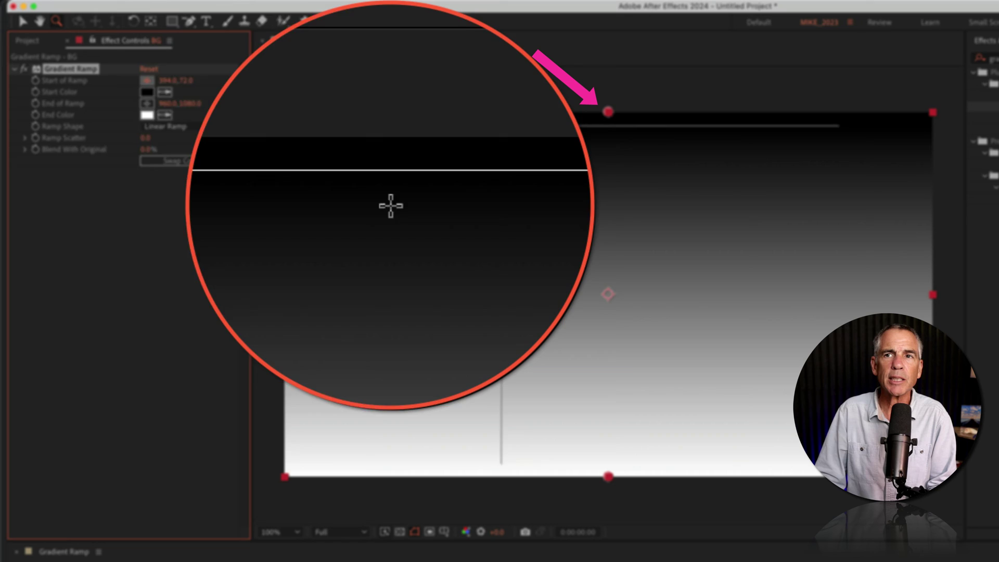
pyautogui.click(147, 103)
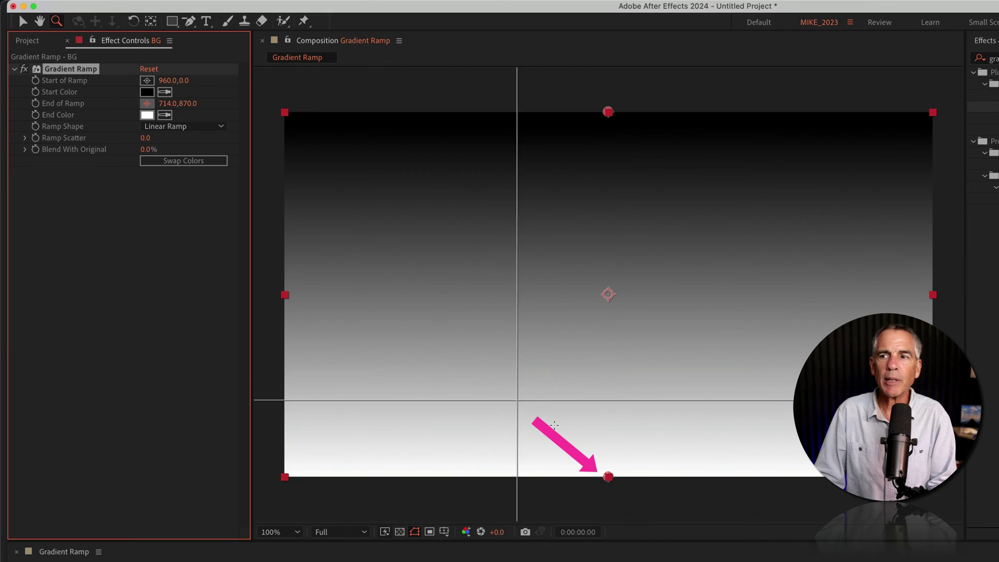
pyautogui.click(609, 477)
pyautogui.click(183, 80)
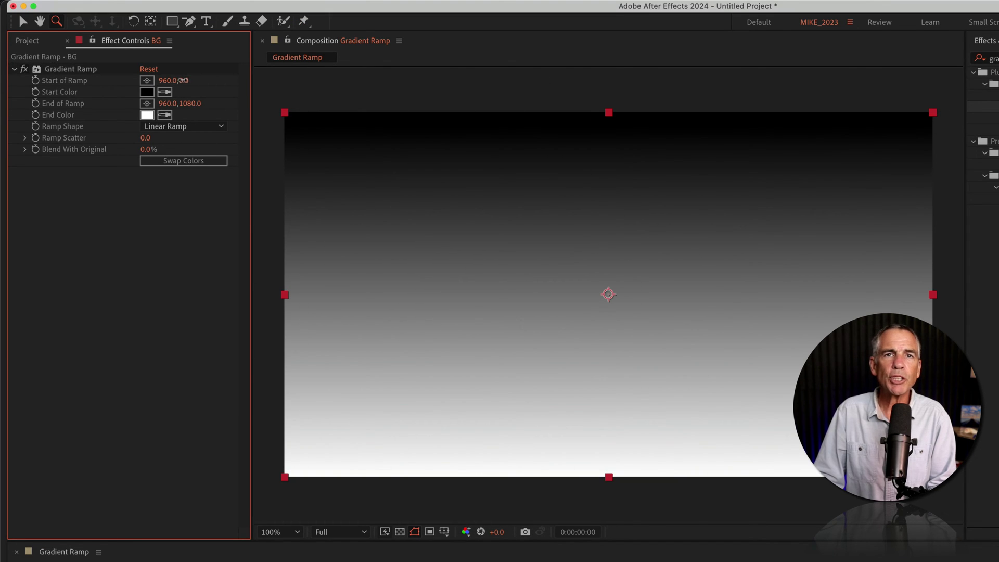
pyautogui.press('Return')
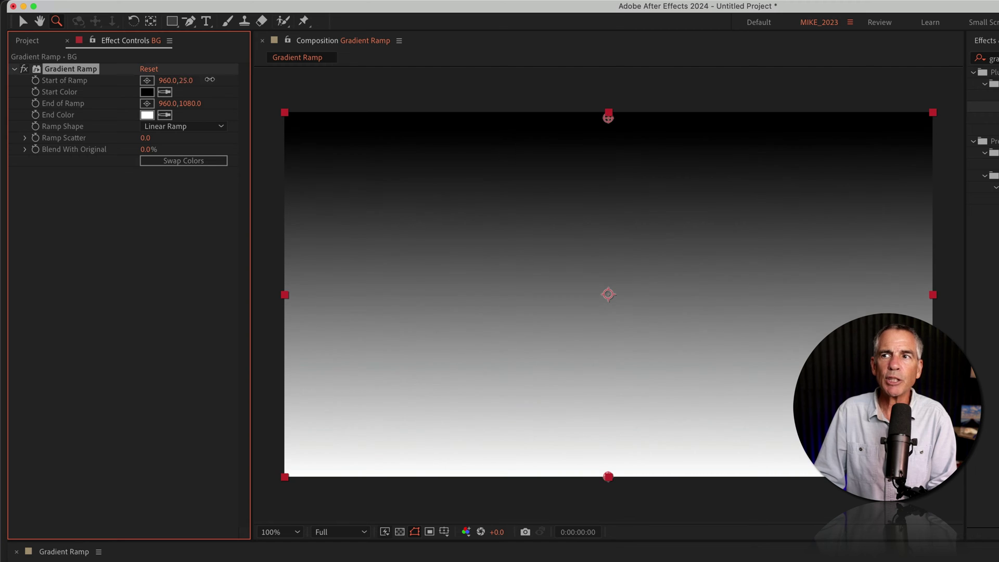
pyautogui.moveTo(608, 112); pyautogui.dragTo(286, 116)
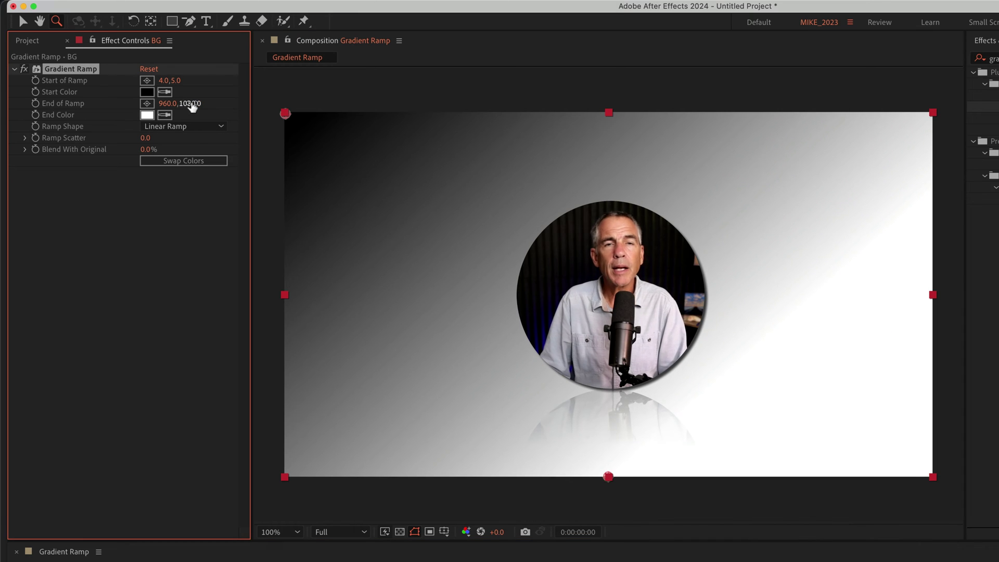
pyautogui.moveTo(196, 104); pyautogui.dragTo(156, 104)
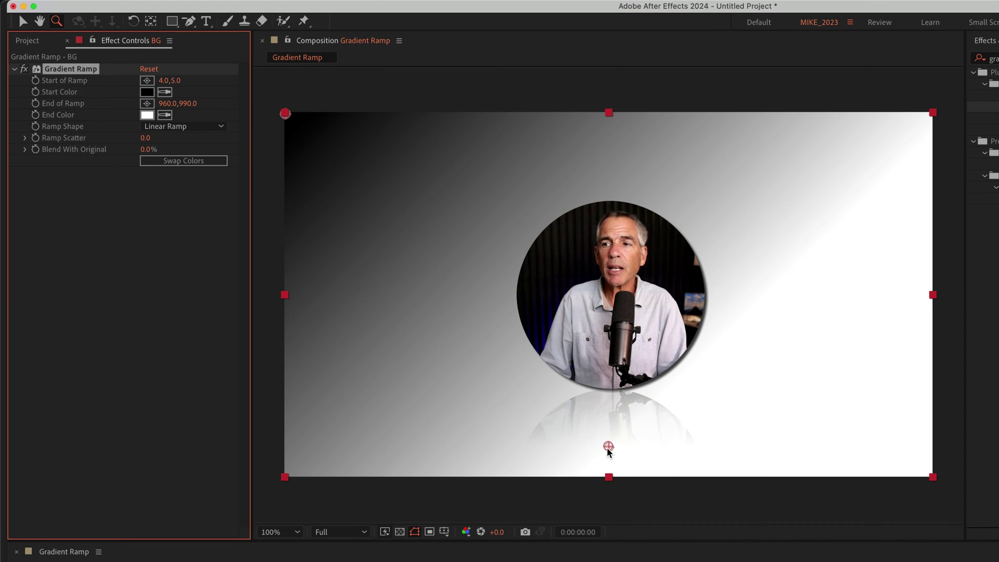
pyautogui.moveTo(609, 447); pyautogui.dragTo(934, 474)
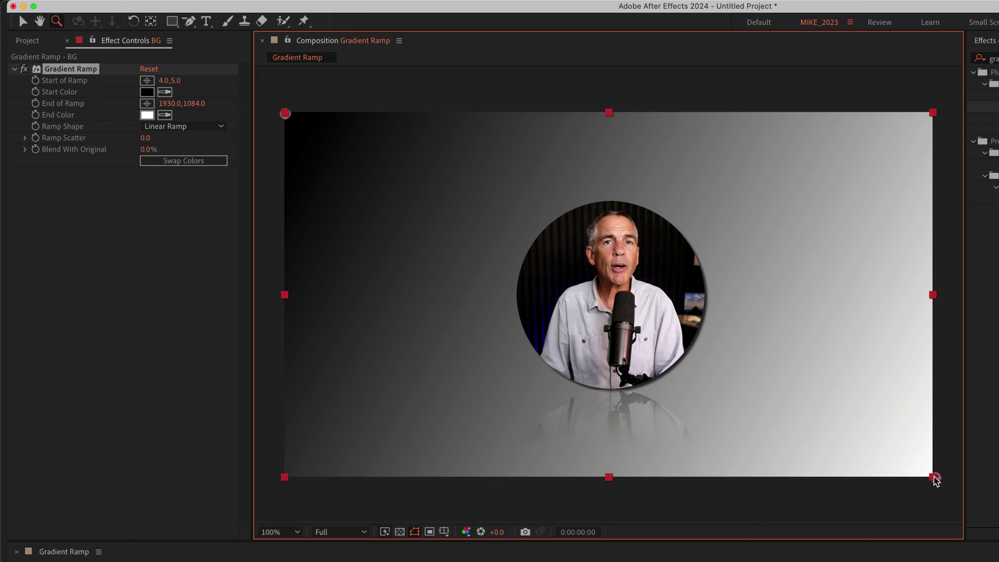
pyautogui.click(892, 551)
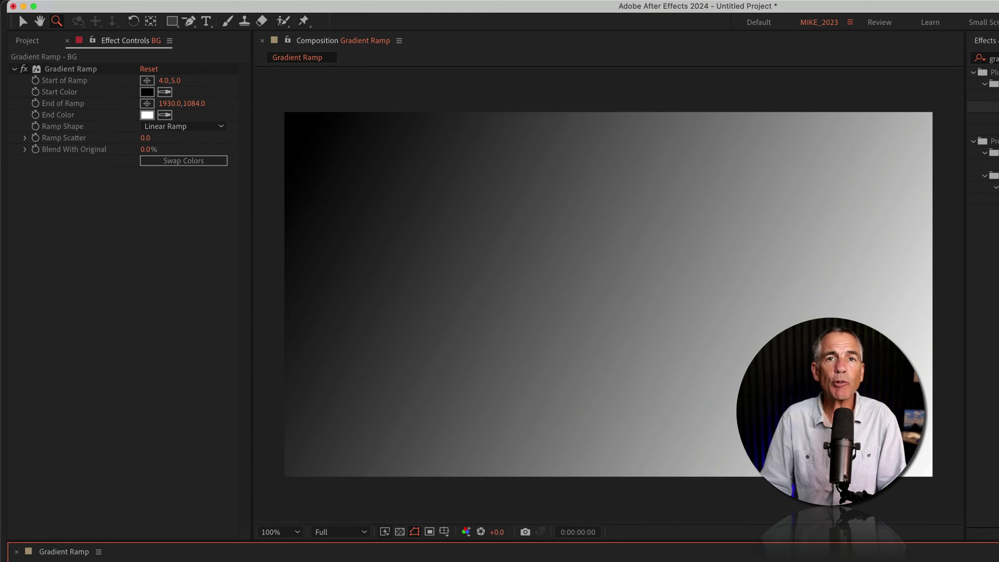
pyautogui.click(57, 68)
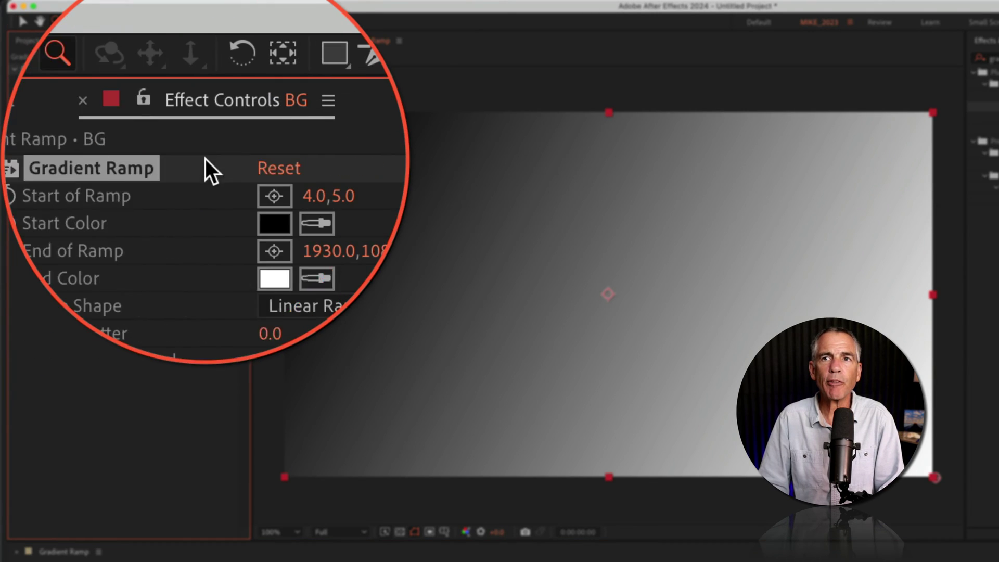
# Step: Reset the ramp points, then eyedrop navy #161c33 for both Start Color and End Color
pyautogui.click(205, 166)
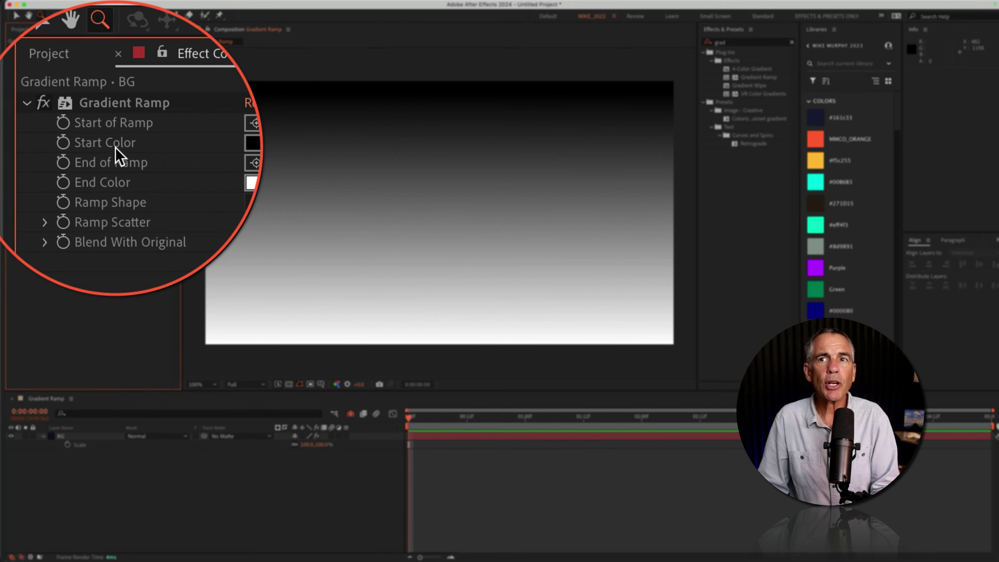
pyautogui.click(150, 151)
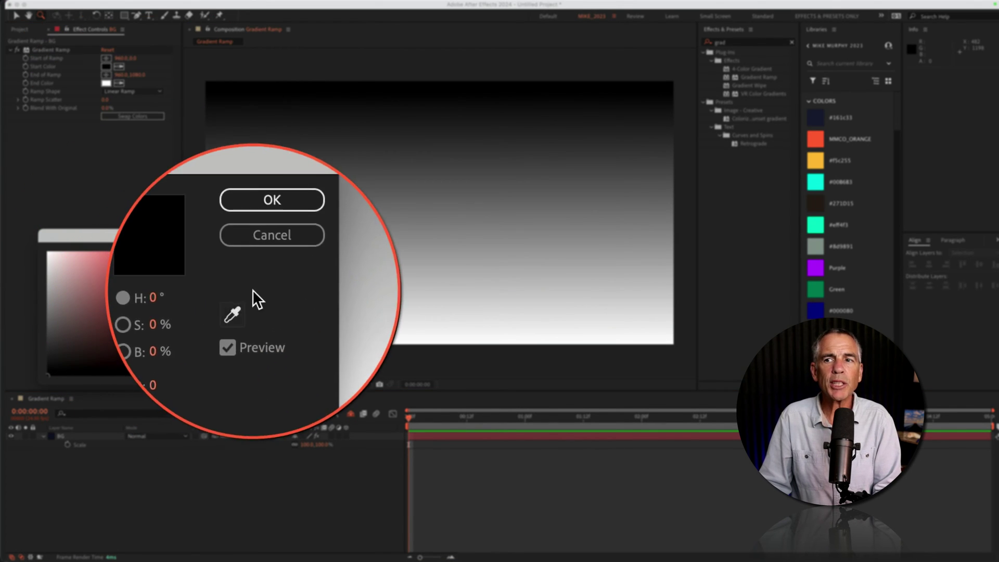
pyautogui.click(257, 262)
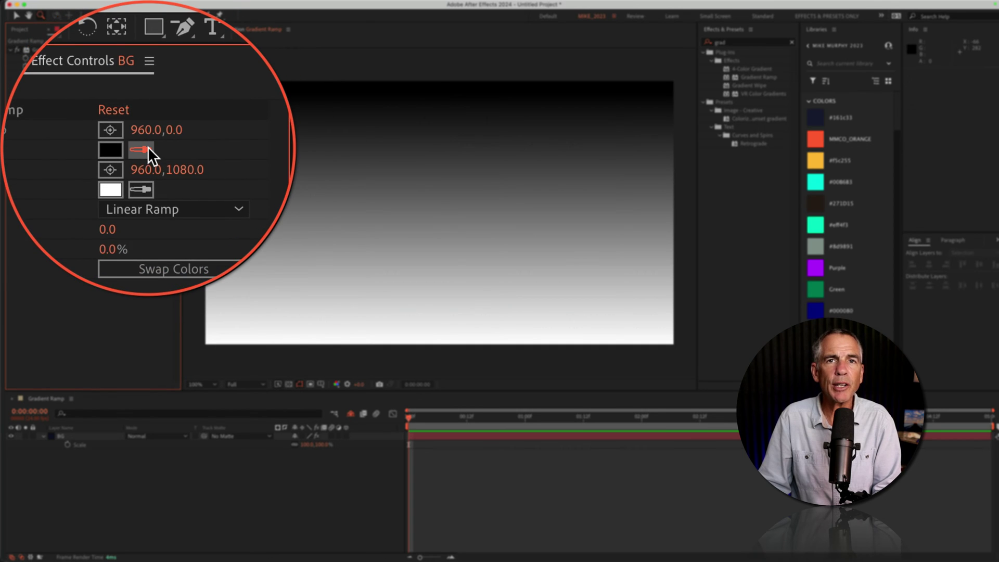
pyautogui.click(147, 156)
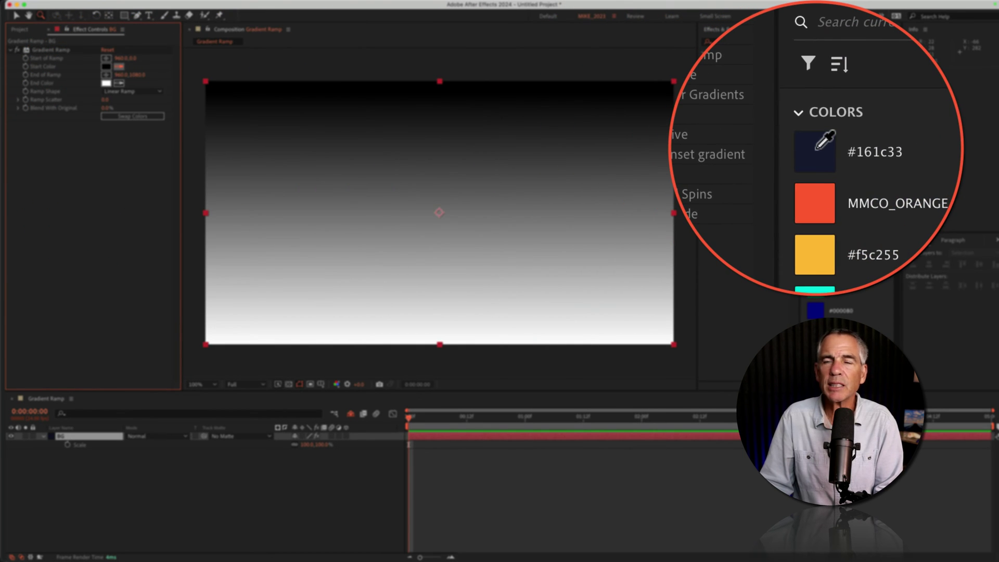
pyautogui.click(815, 117)
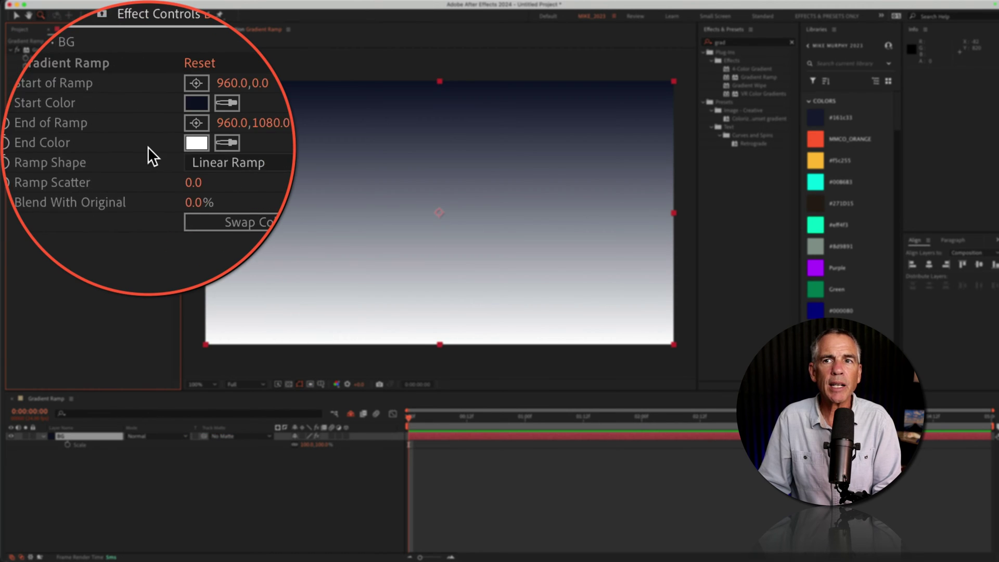
pyautogui.click(147, 146)
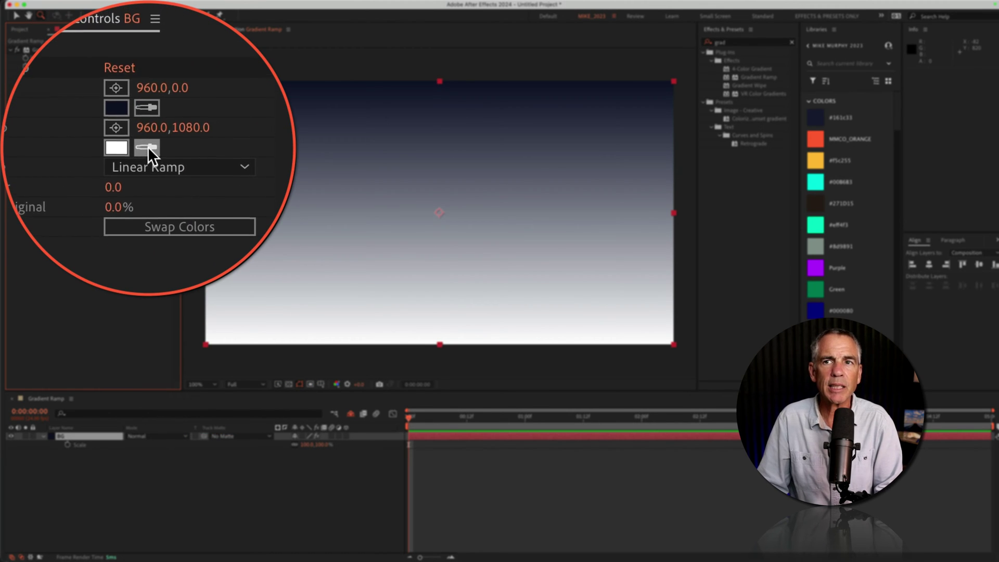
pyautogui.click(815, 158)
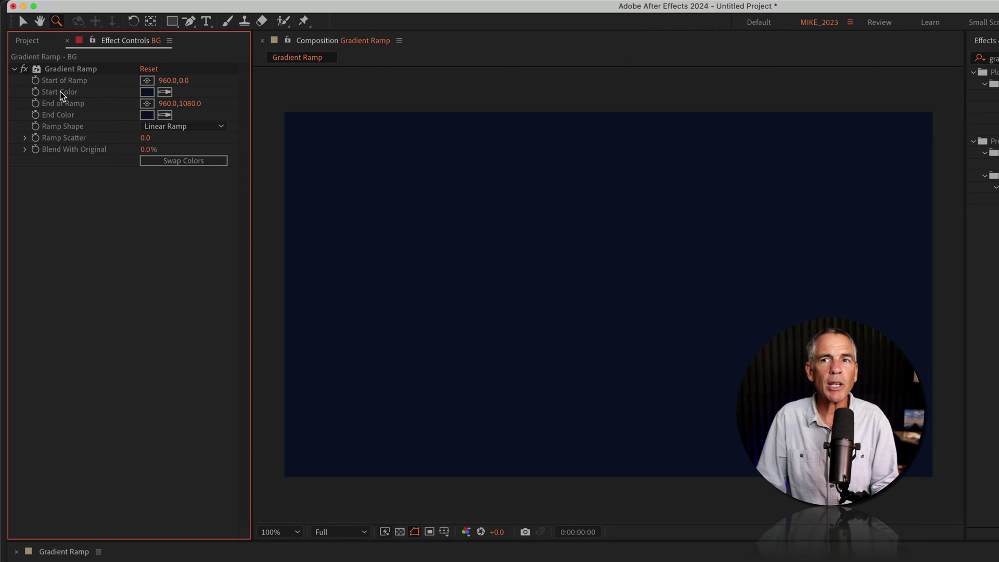
# Step: Brighten the Gradient Ramp's Start Color to the lighter navy #262F53
pyautogui.click(148, 92)
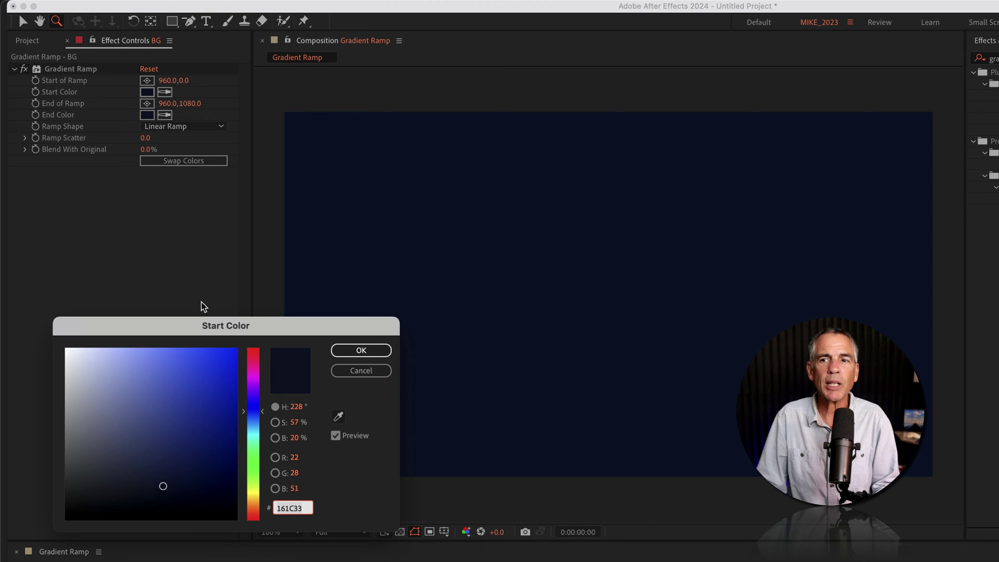
pyautogui.click(164, 484)
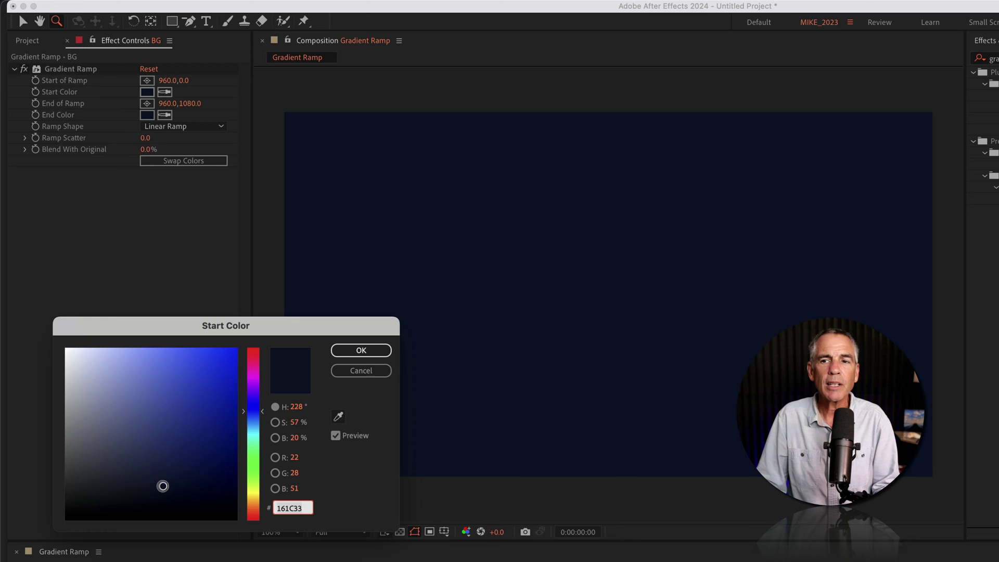
pyautogui.moveTo(163, 486); pyautogui.dragTo(158, 465)
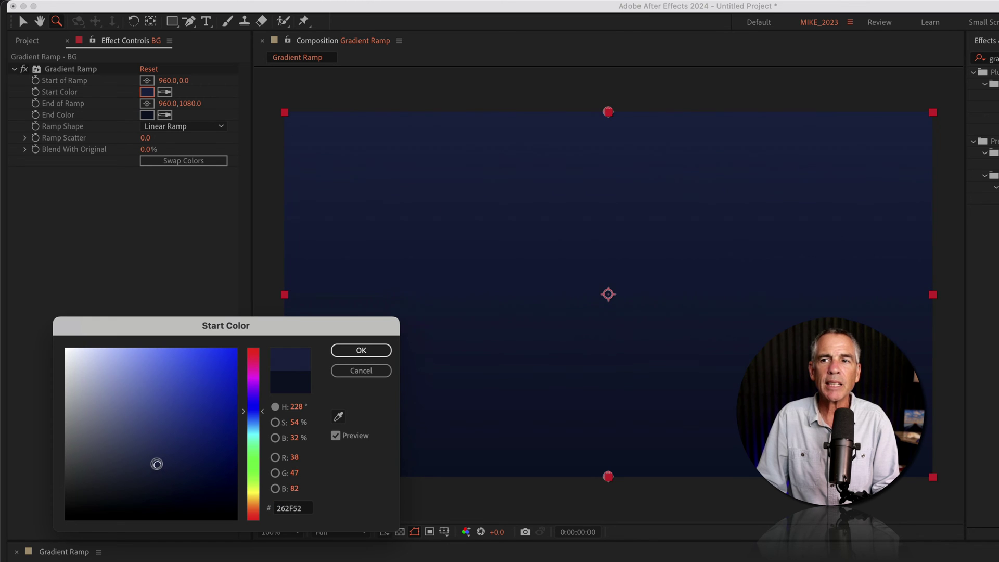
pyautogui.click(342, 351)
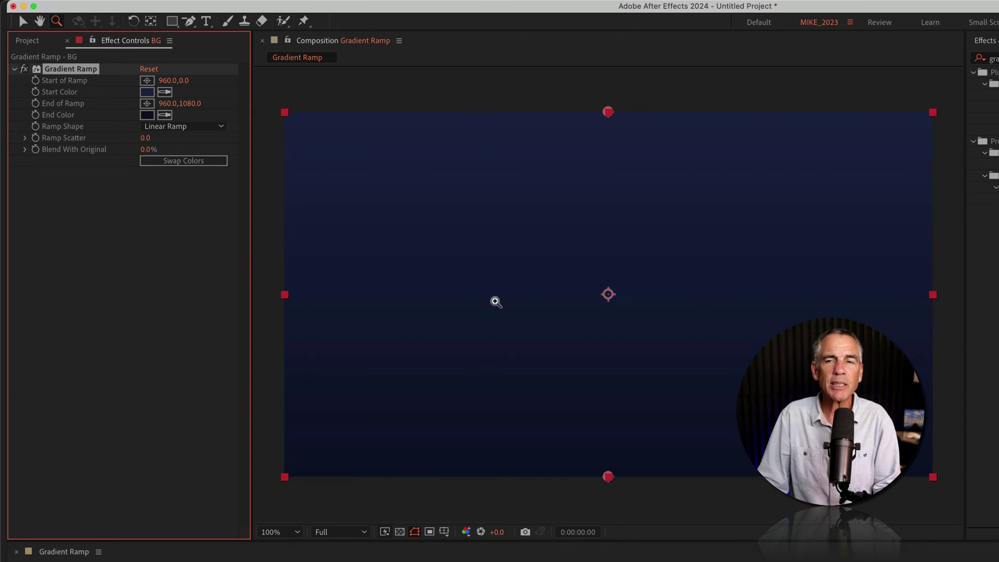
# Step: Change Ramp Shape to Radial Ramp, toggling the effect off and on to compare
pyautogui.click(24, 69)
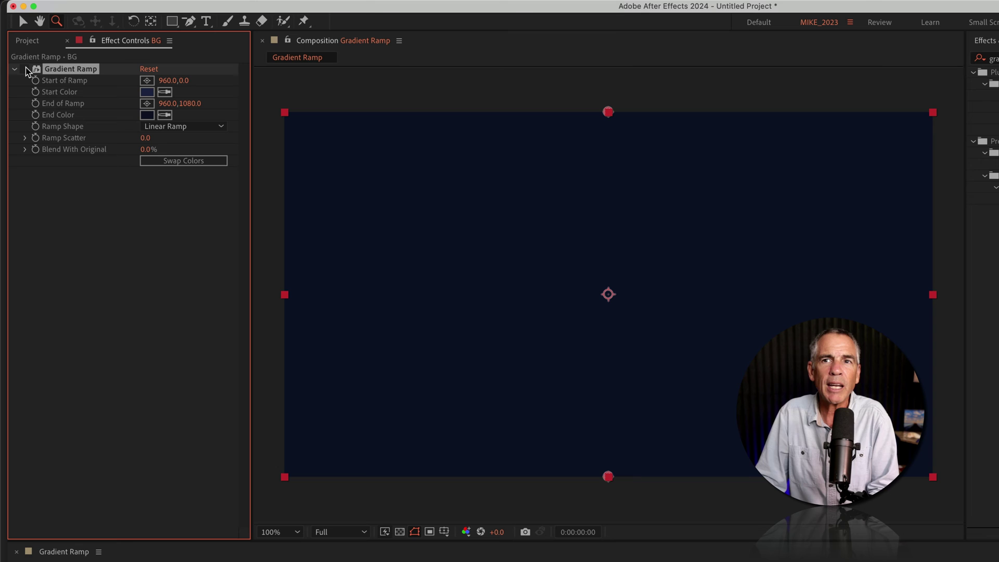
pyautogui.click(25, 68)
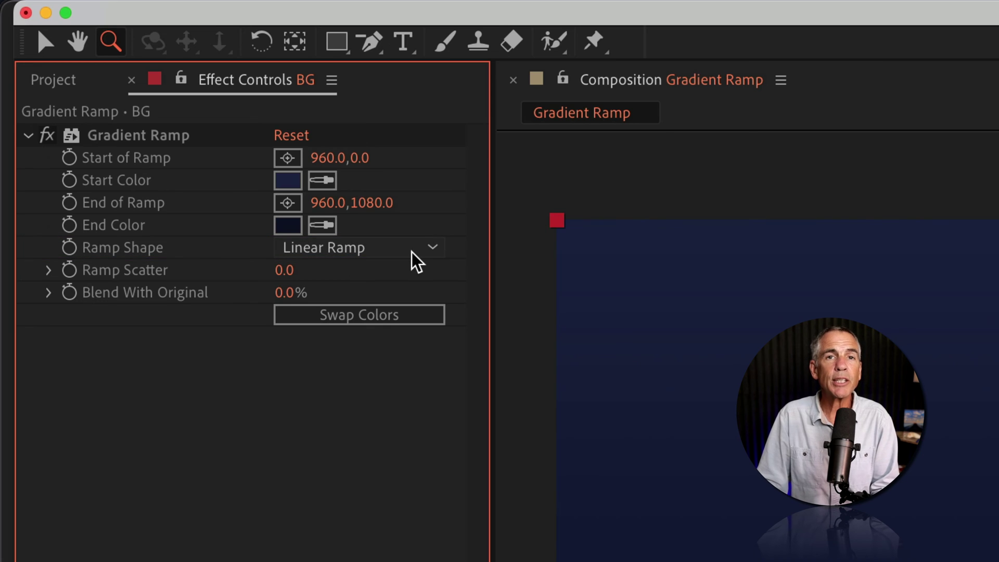
pyautogui.click(431, 248)
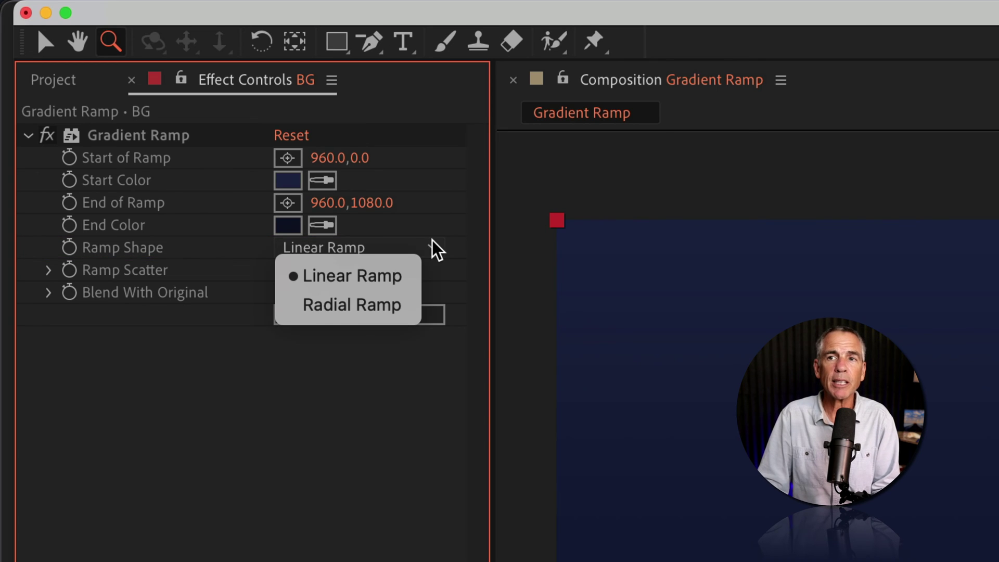
pyautogui.click(401, 309)
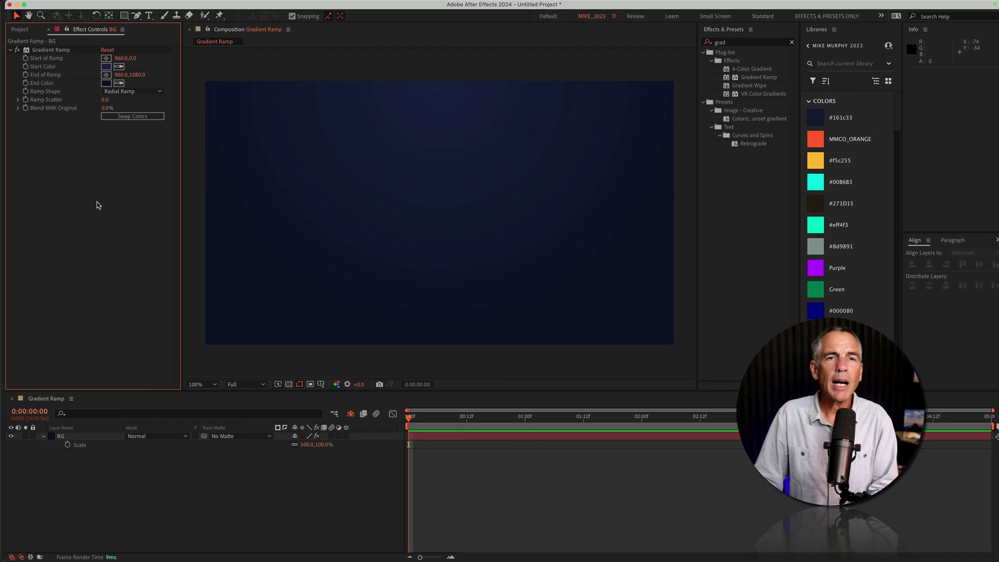
pyautogui.click(20, 51)
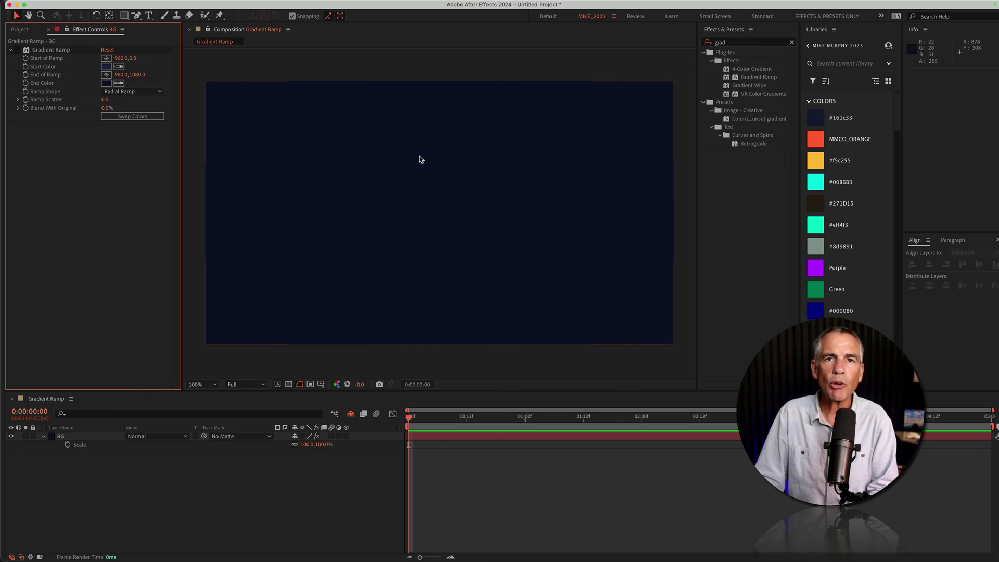
pyautogui.click(18, 50)
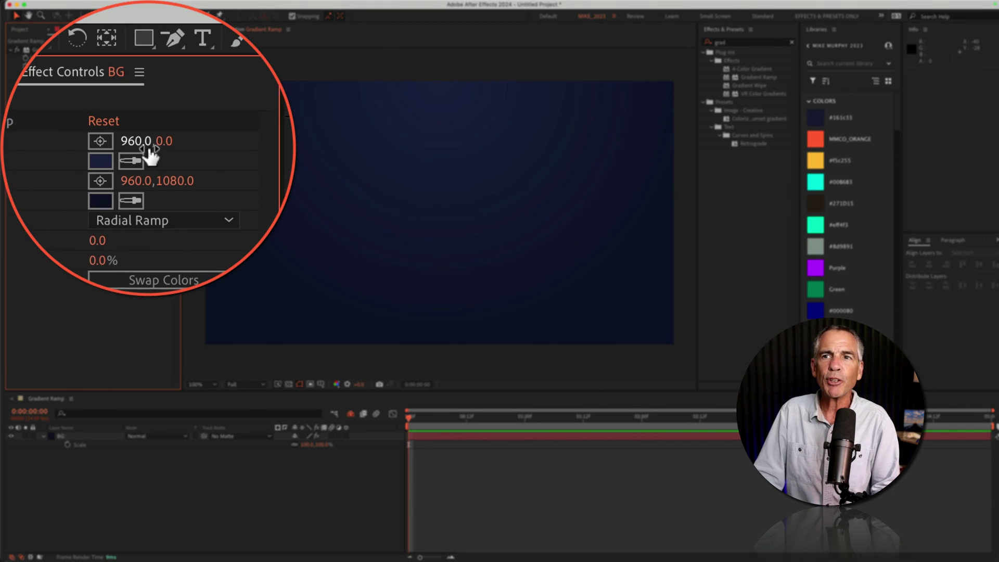
# Step: Move the Start of Ramp point to the frame centre at 960.0, 539.0
pyautogui.moveTo(148, 144); pyautogui.dragTo(166, 142)
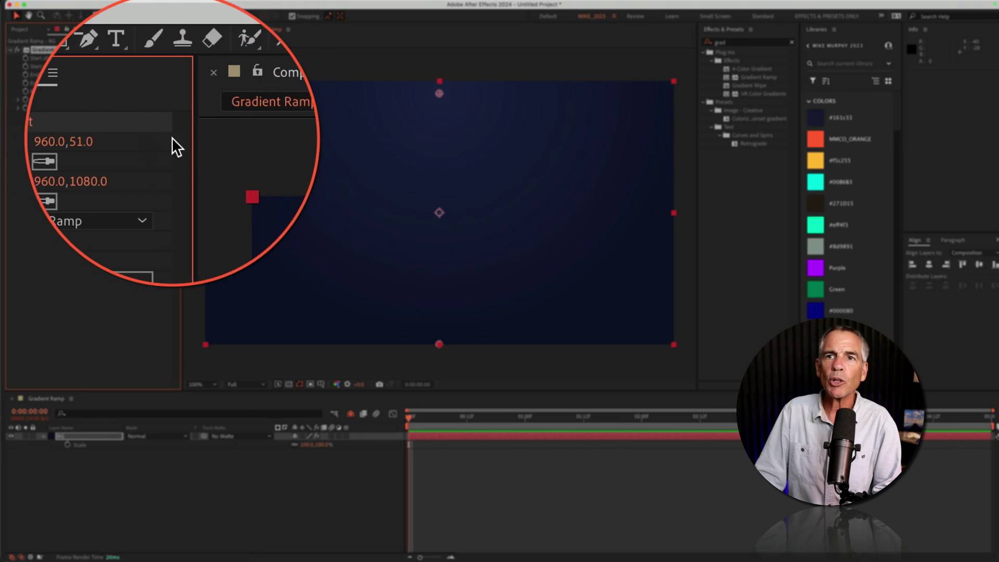
pyautogui.moveTo(440, 93); pyautogui.dragTo(439, 212)
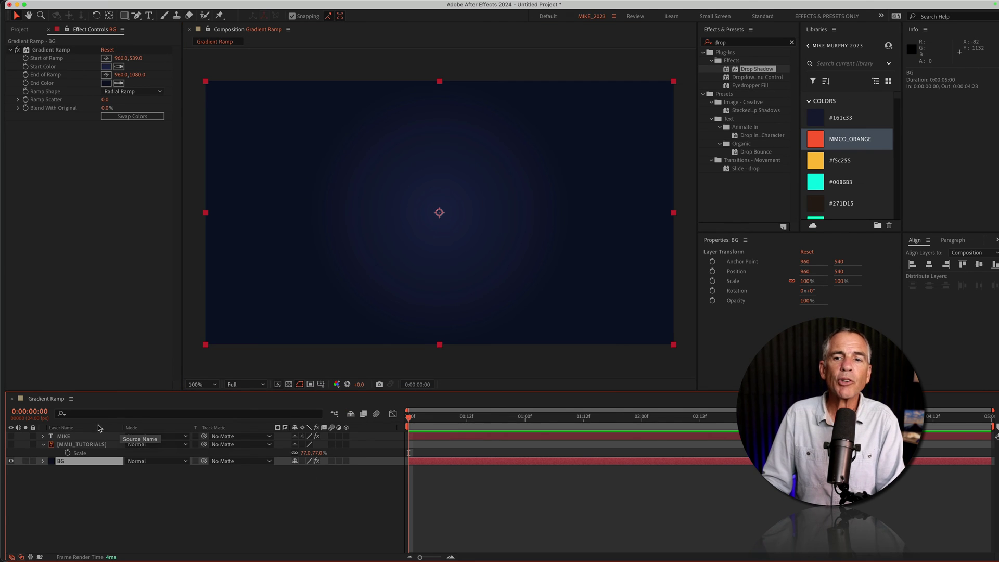
# Step: Show the [MMU_TUTORIALS] logo layer and scale the BG layer up to 199%
pyautogui.click(11, 436)
pyautogui.click(11, 436)
pyautogui.click(12, 444)
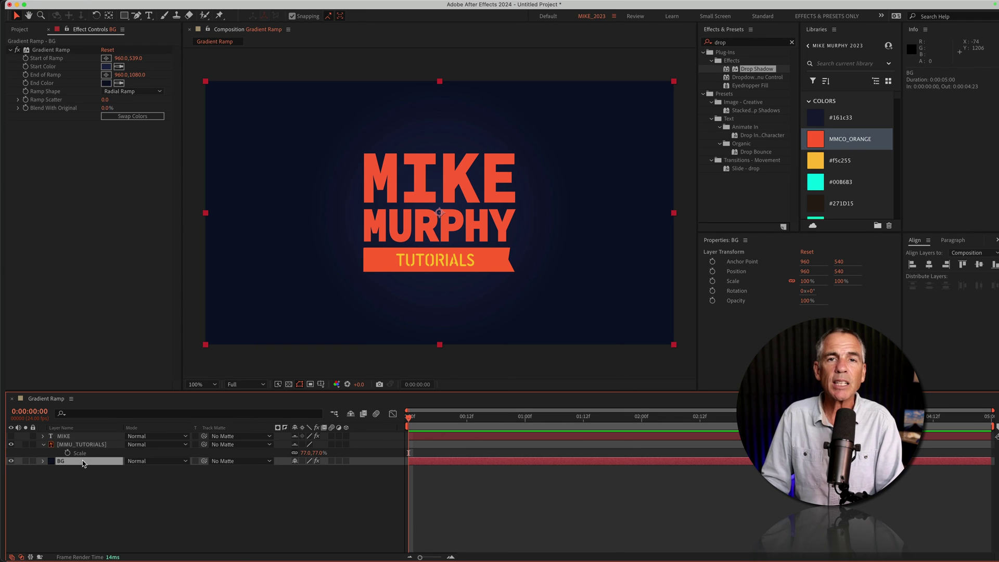
pyautogui.press('s')
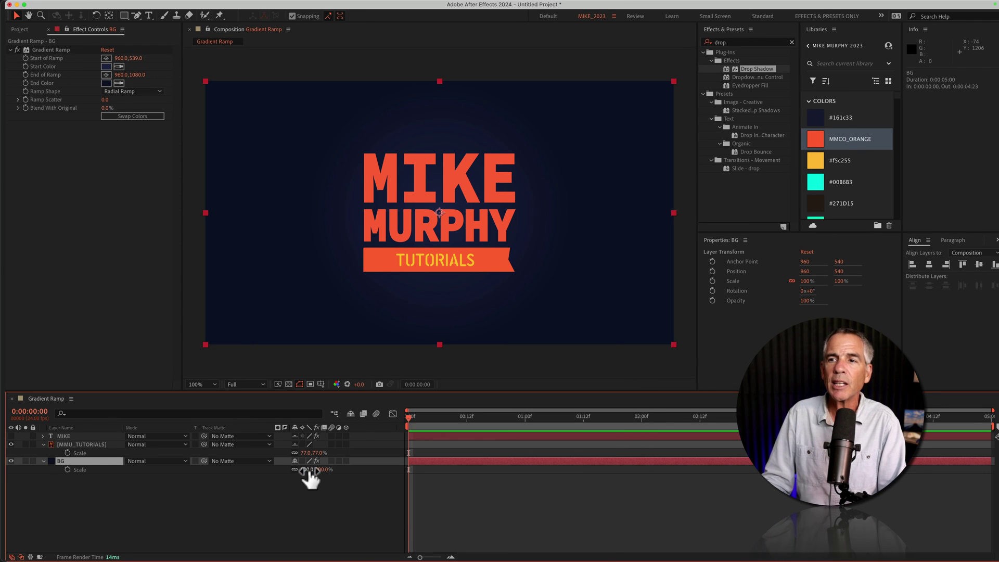
pyautogui.moveTo(307, 470); pyautogui.dragTo(347, 463)
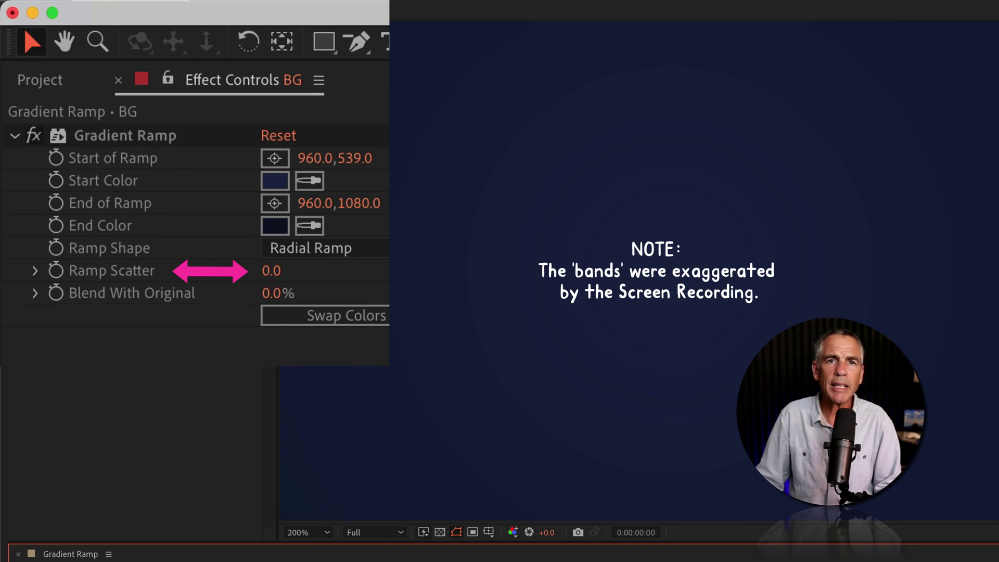
# Step: Scrub the Gradient Ramp's Ramp Scatter upward to break up the banding
pyautogui.click(125, 300)
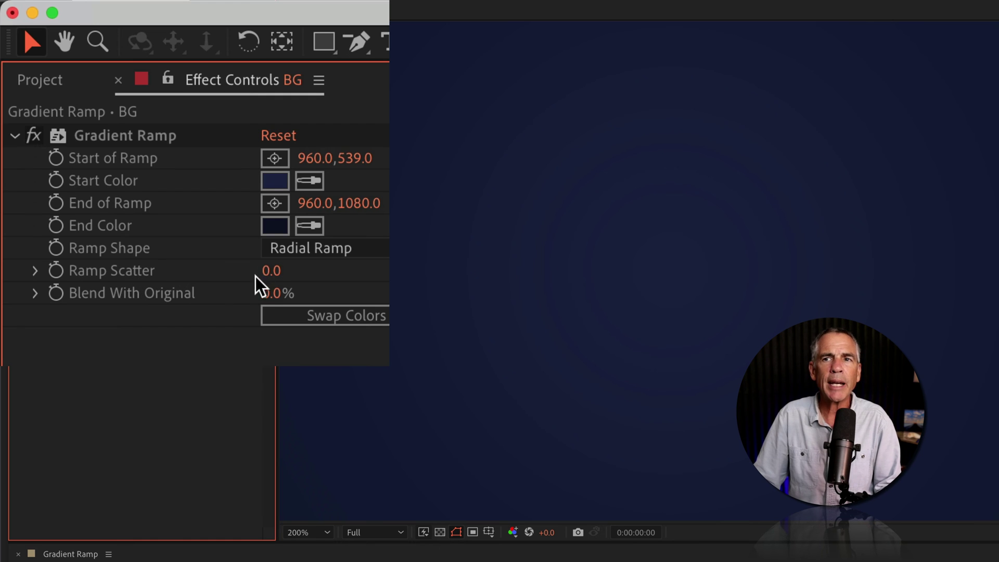
pyautogui.moveTo(271, 272); pyautogui.dragTo(322, 276)
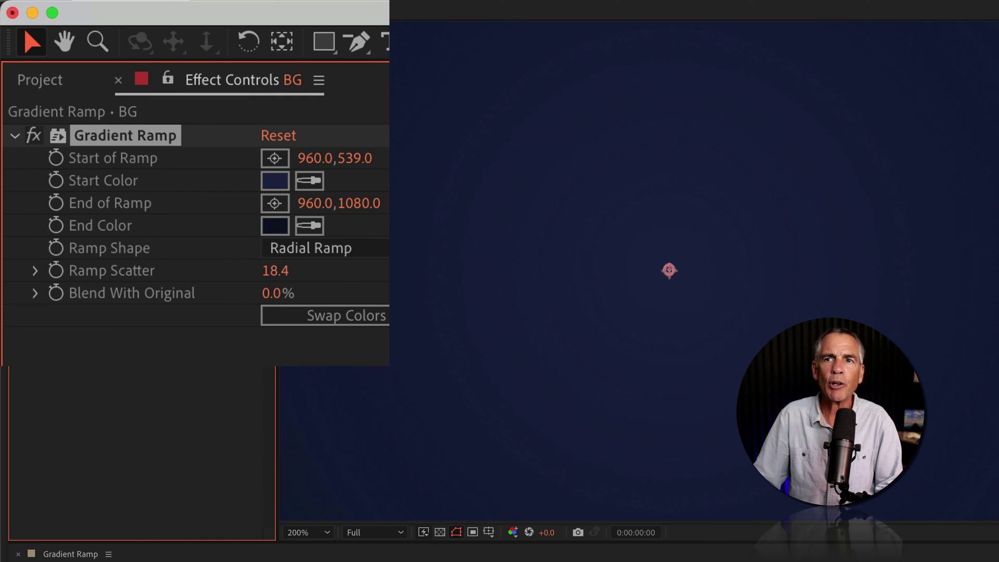
pyautogui.moveTo(415, 123); pyautogui.dragTo(565, 121)
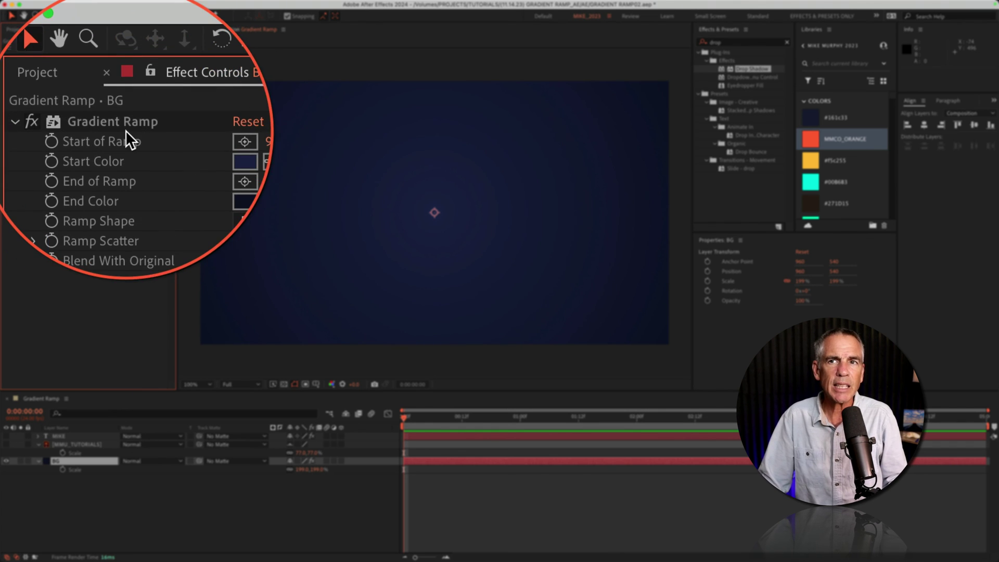
# Step: Set Ramp Scatter to 52 and swap the gradient colors so the centre is dark navy
pyautogui.moveTo(149, 151); pyautogui.dragTo(148, 147)
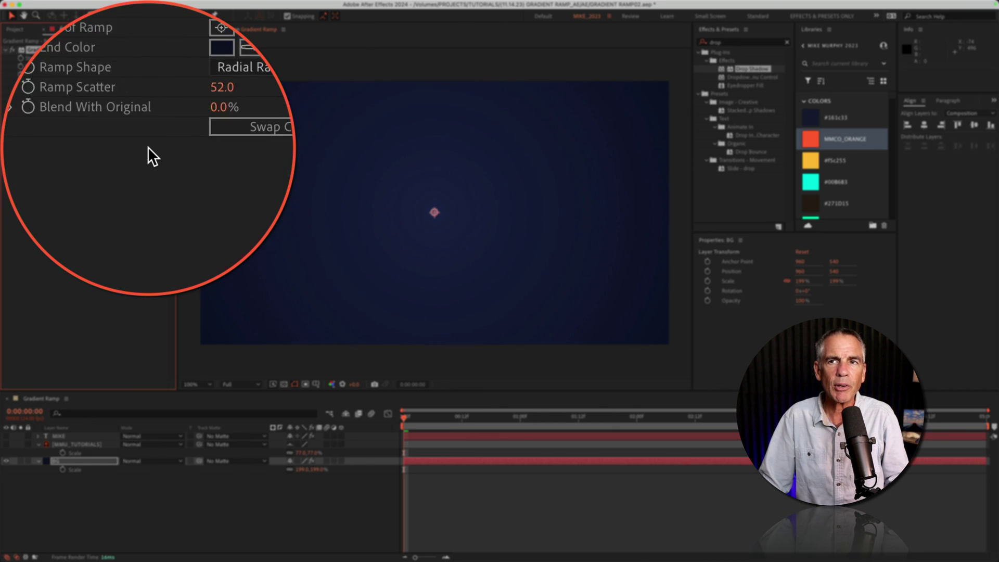
pyautogui.click(148, 146)
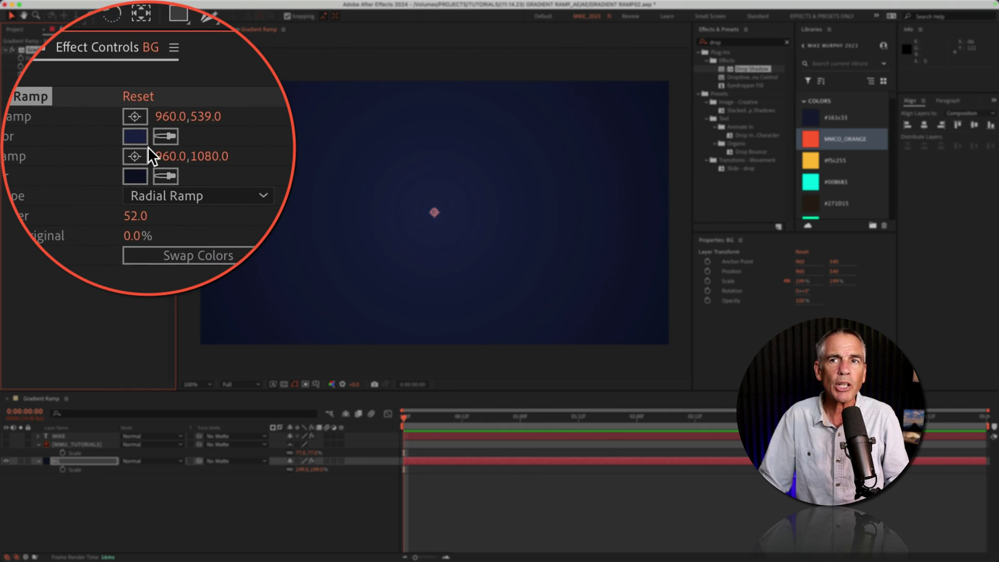
pyautogui.click(139, 122)
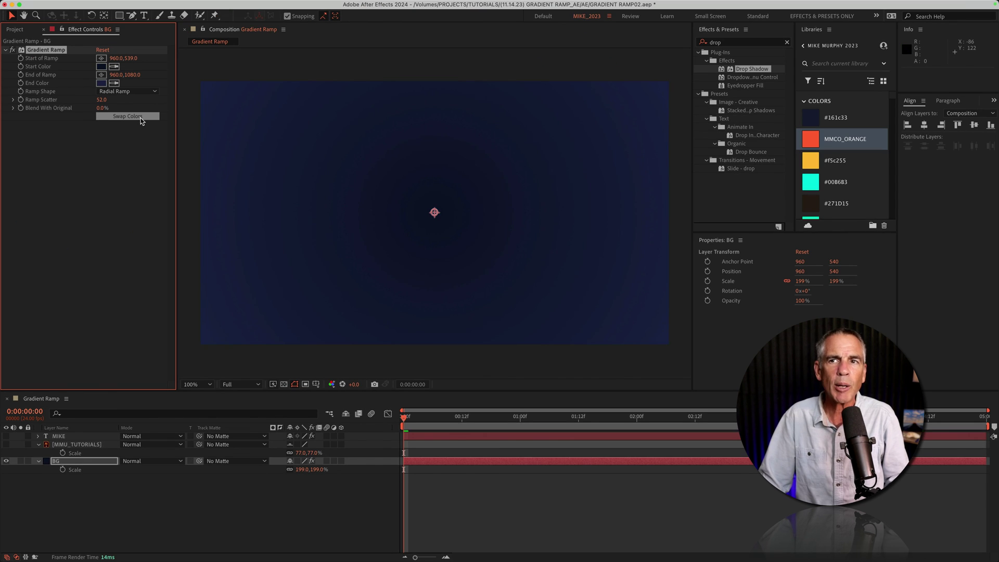